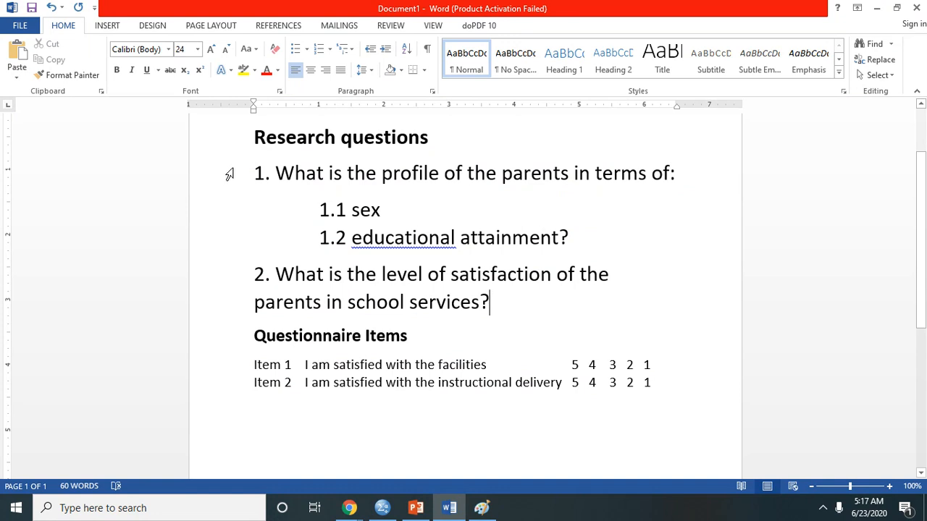
- Review the two research questions and both questionnaire items with their 5-to-1 rating scales in the document
left_click_drag(224, 176, 220, 242)
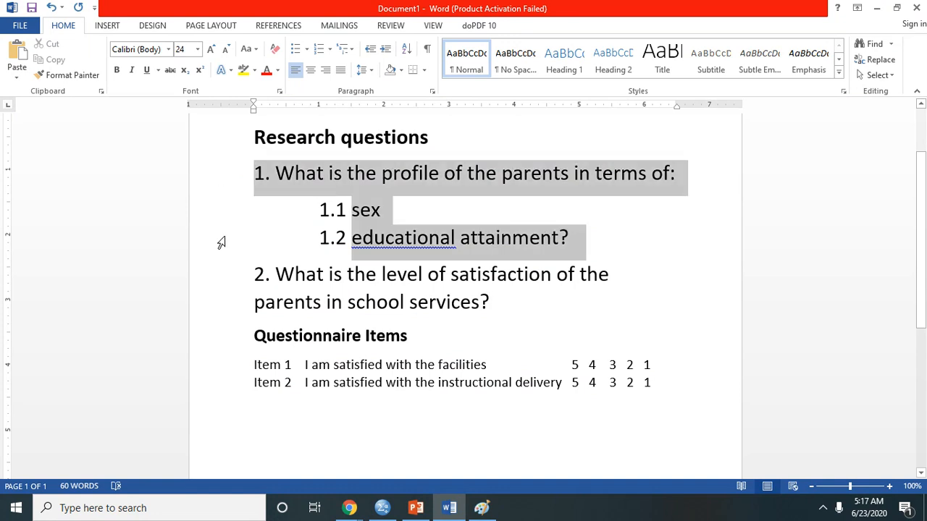
left_click(601, 251)
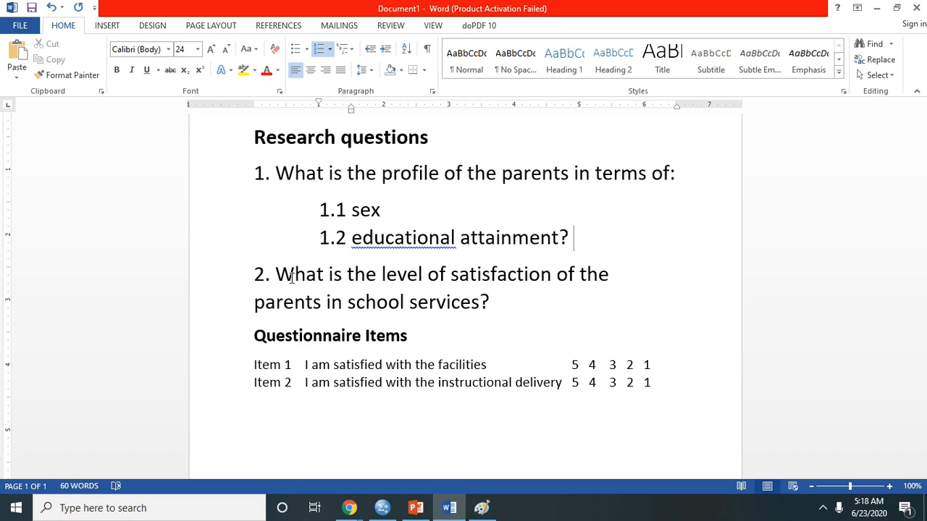
left_click(211, 372)
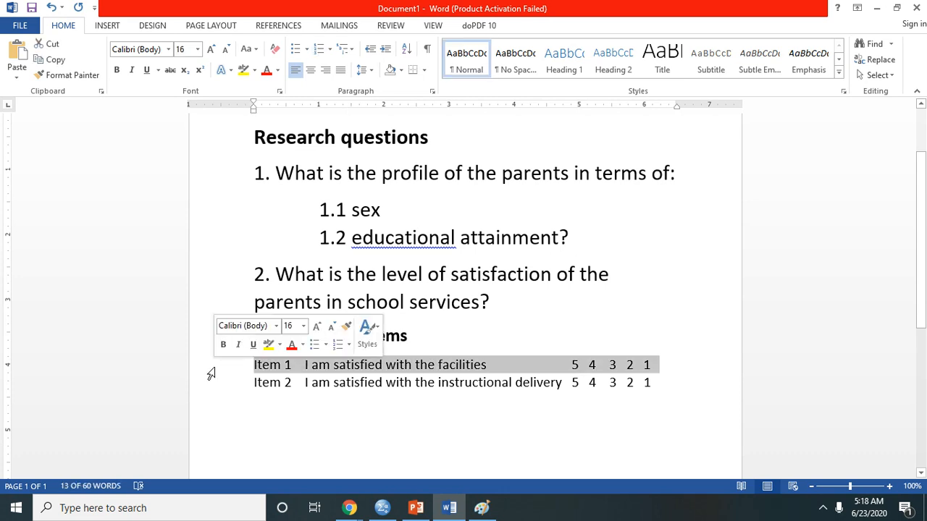
left_click(320, 384)
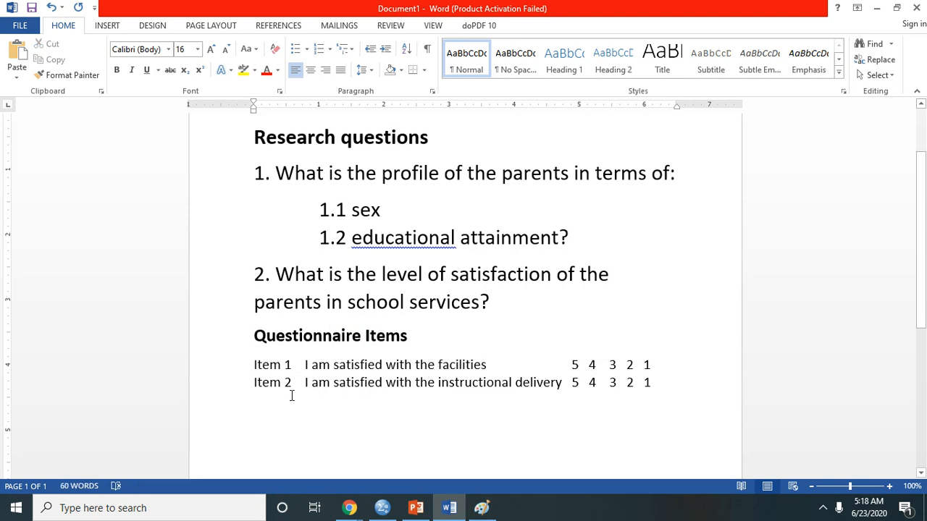
left_click(213, 390)
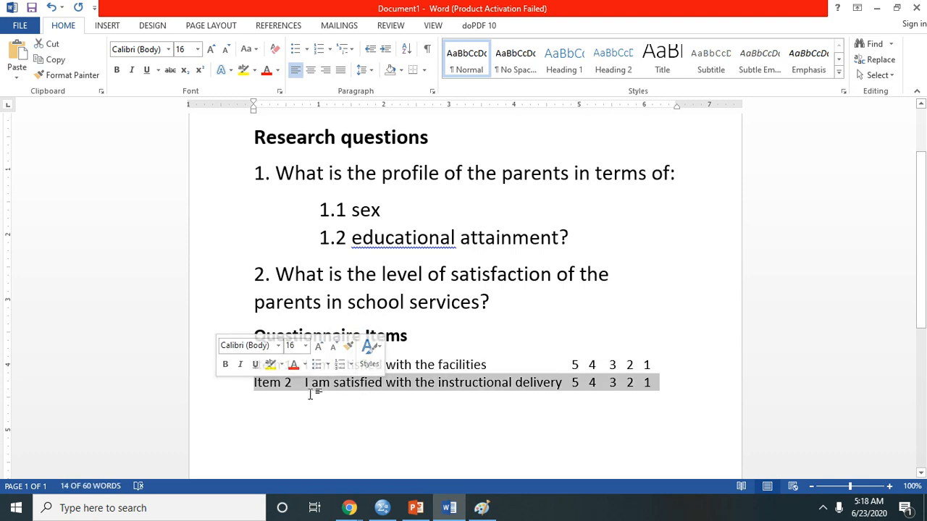
left_click(399, 399)
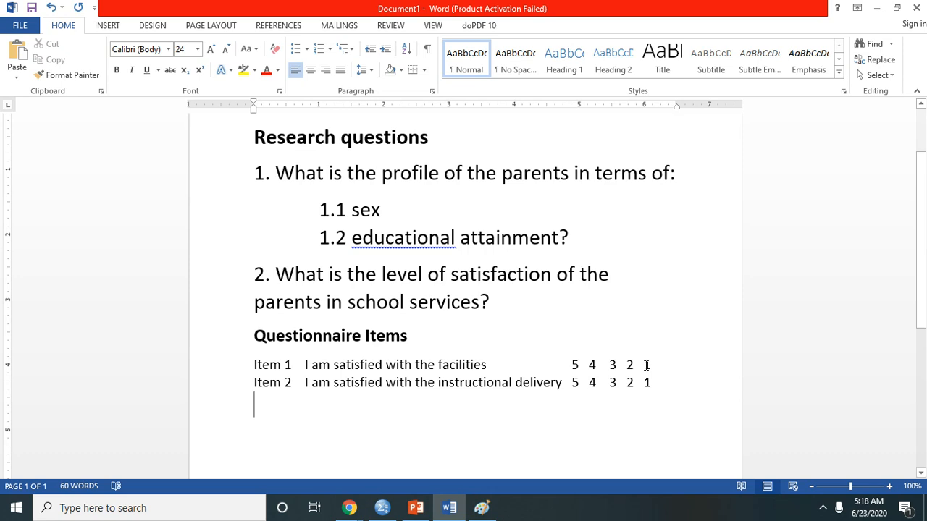
- Switch to the SPSS Data Editor and define two new variables named item1 and item2 below educ_attainment
mouse_move(386, 512)
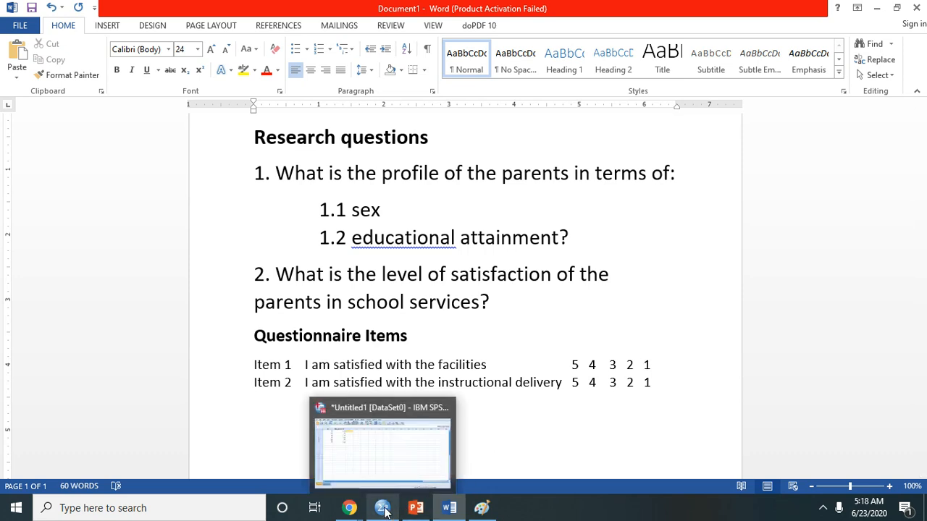
left_click(340, 452)
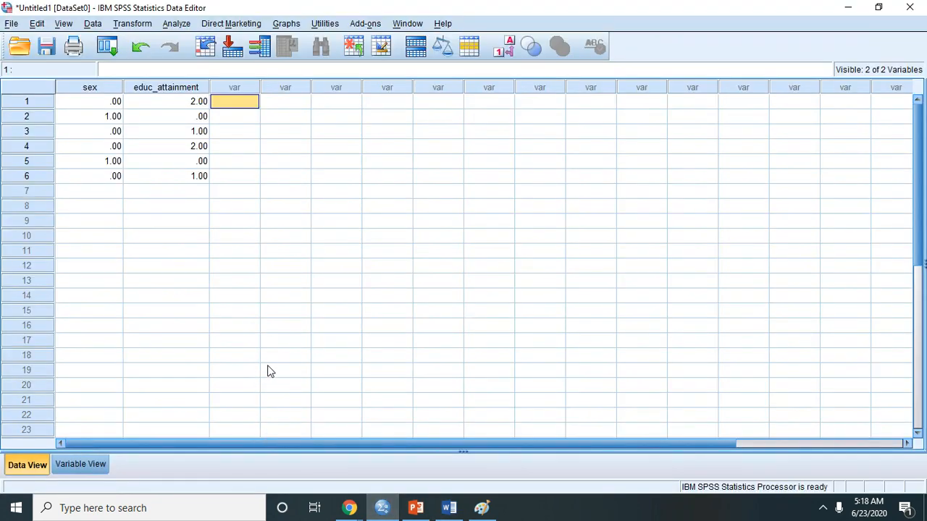
left_click(106, 464)
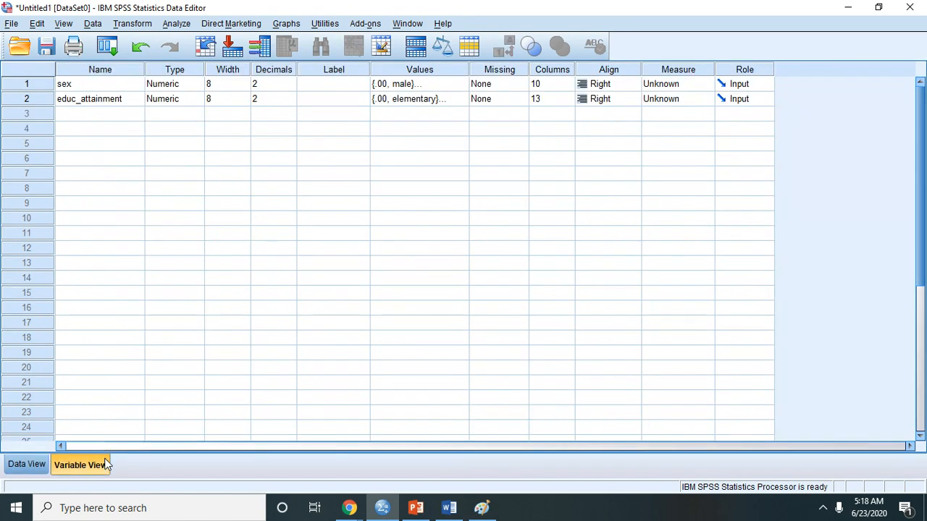
left_click(83, 118)
left_click(83, 114)
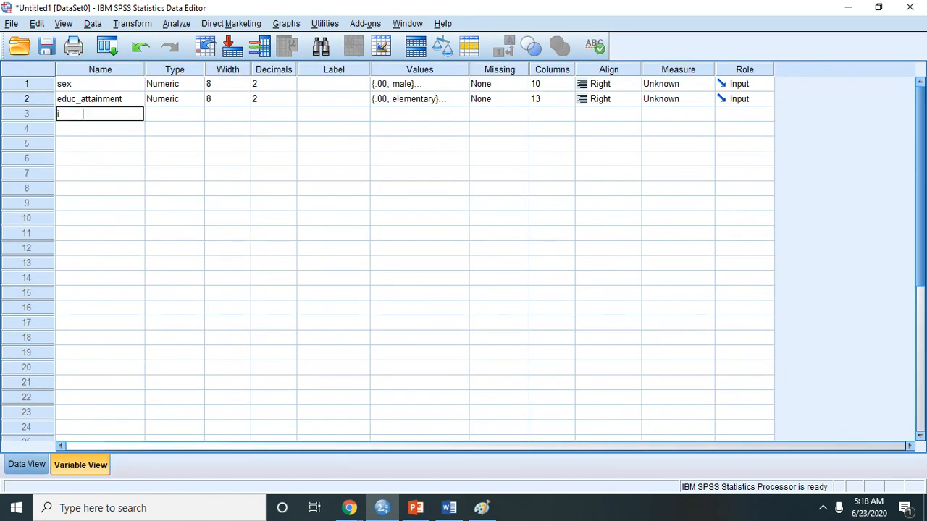
type("item1")
left_click(73, 134)
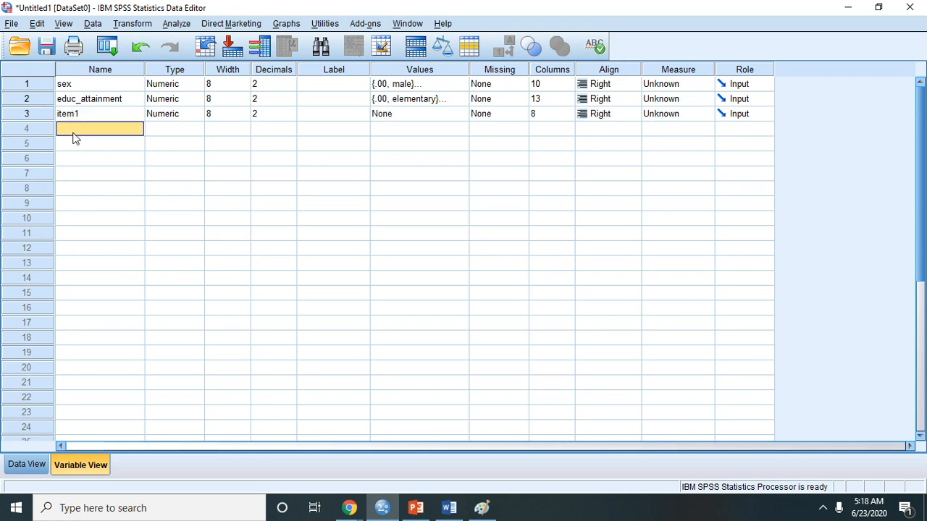
left_click(74, 130)
type("item2")
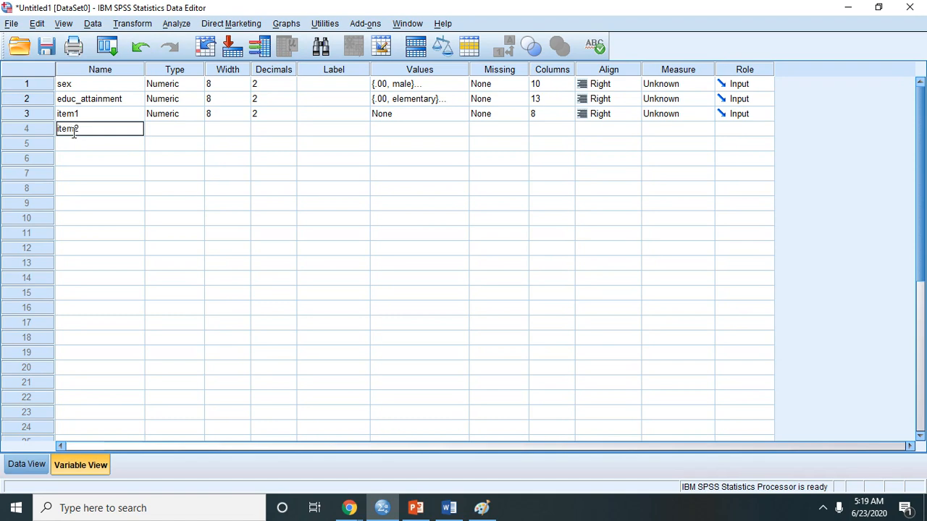
- Select the empty label of item1 and check the wording of questionnaire item 1 in the Word document
left_click(323, 118)
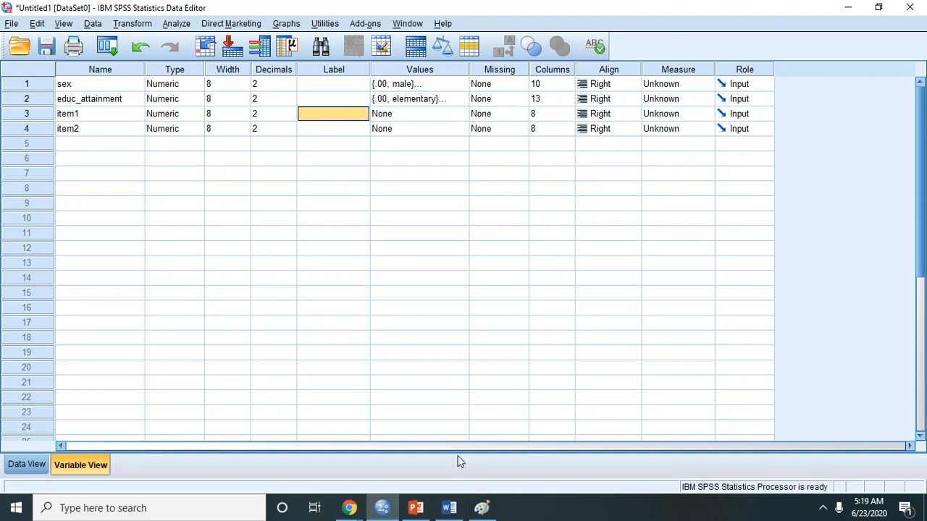
left_click(450, 509)
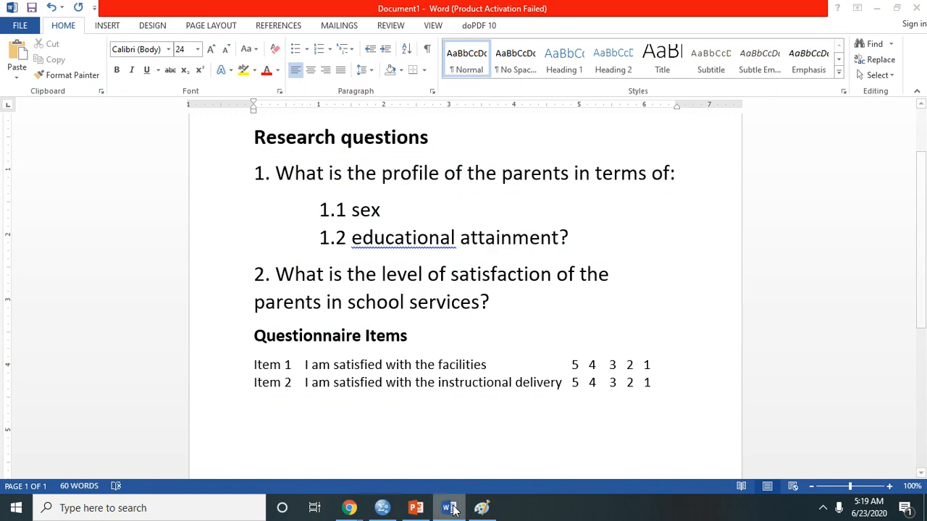
left_click(450, 508)
type("satis")
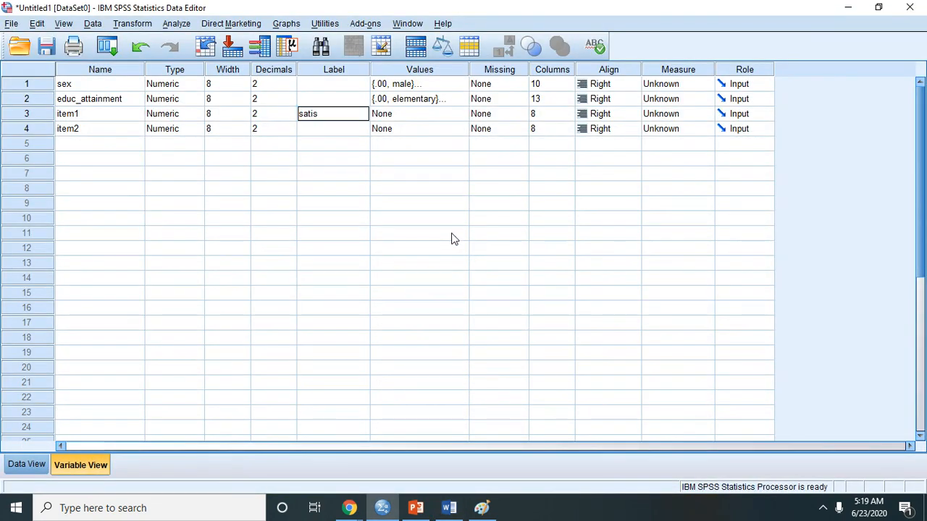
type("f")
key("BackSpace")
key("BackSpace")
key("BackSpace")
key("BackSpace")
key("BackSpace")
key("BackSpace")
- Label item1 "I am satisfied with the facilities" and widen the Label column to show more of the text
type("Ia am")
key("BackSpace")
key("BackSpace")
key("BackSpace")
type("am satisfi")
type("ed with the faci")
type("lities")
left_click_drag(370, 70, 407, 70)
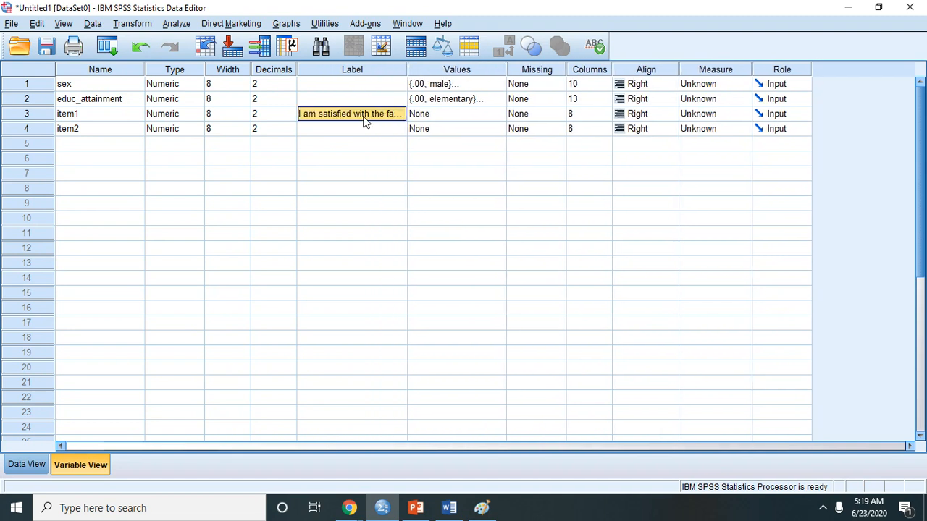
- Label item2 "I am satisfied with the instructional delivery", check it against the Word document, and widen the Label column a little more
left_click(342, 131)
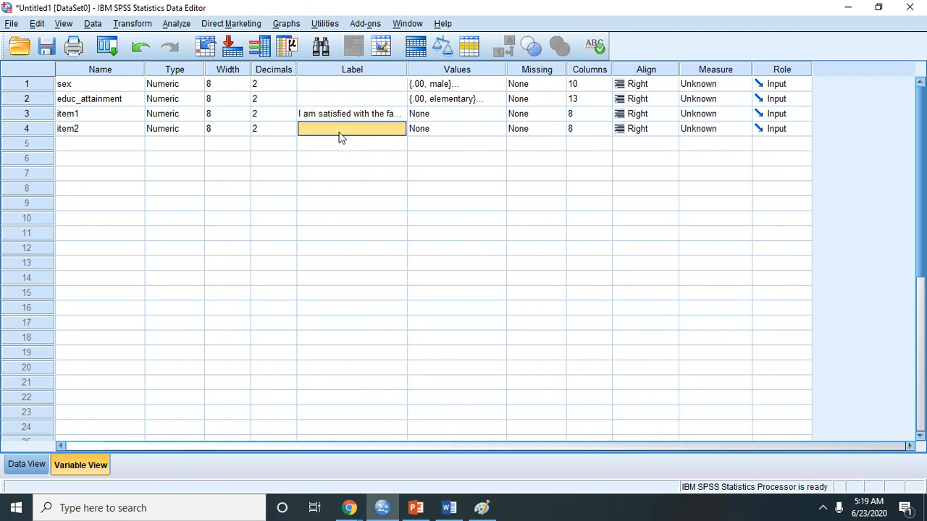
type("I am satisfied with the ins")
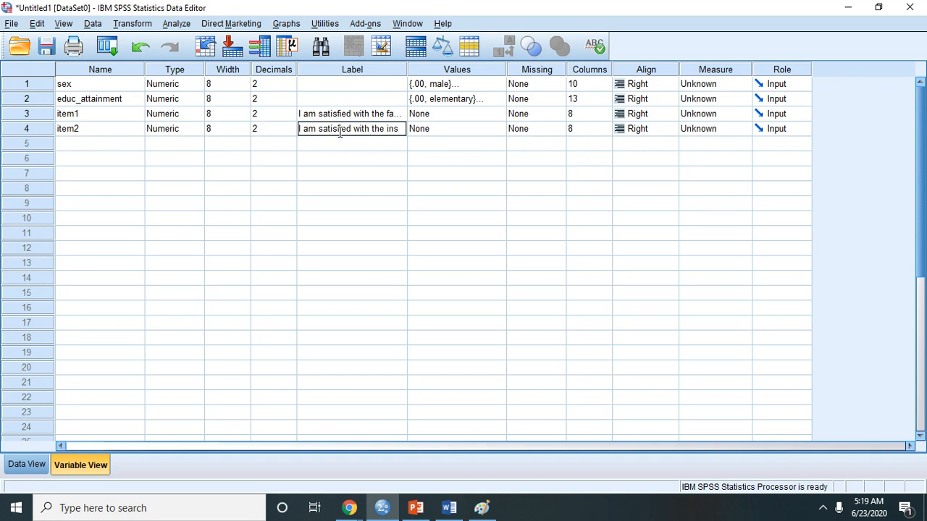
type("tructional")
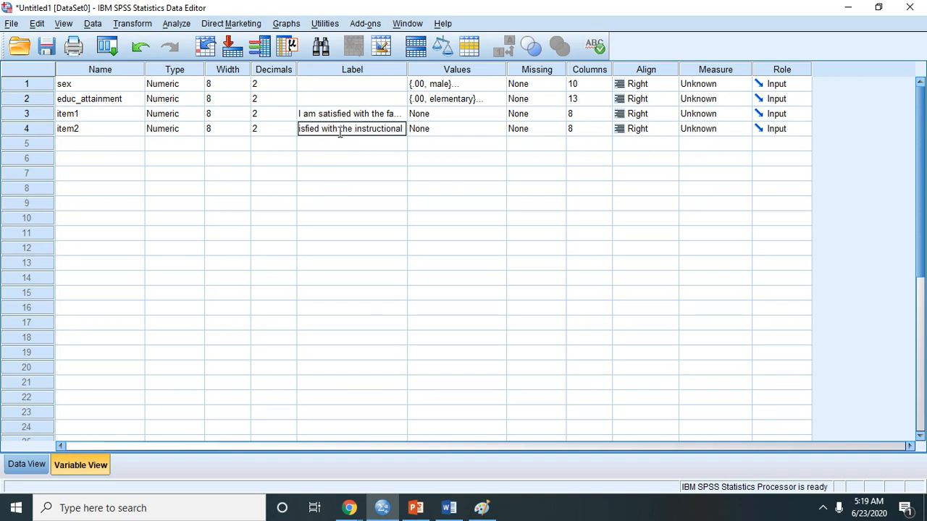
type(" delivery")
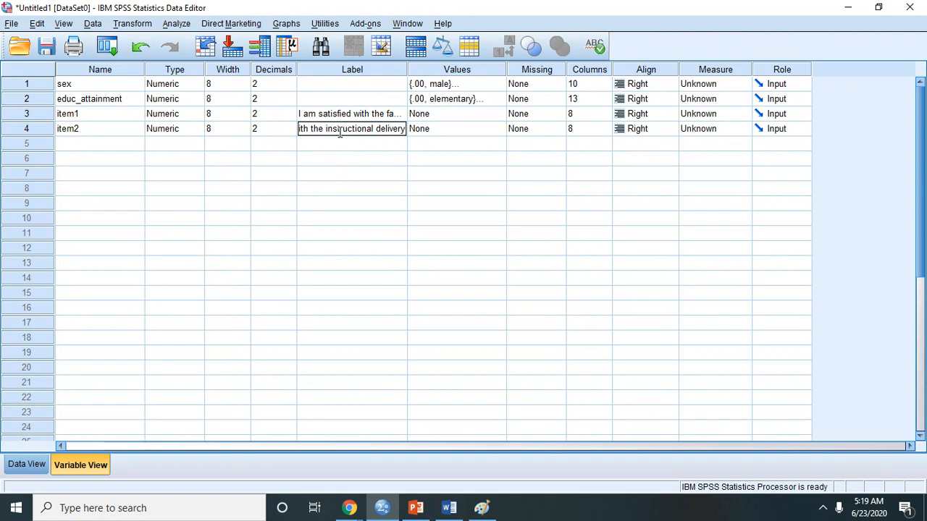
left_click(445, 507)
left_click(445, 507)
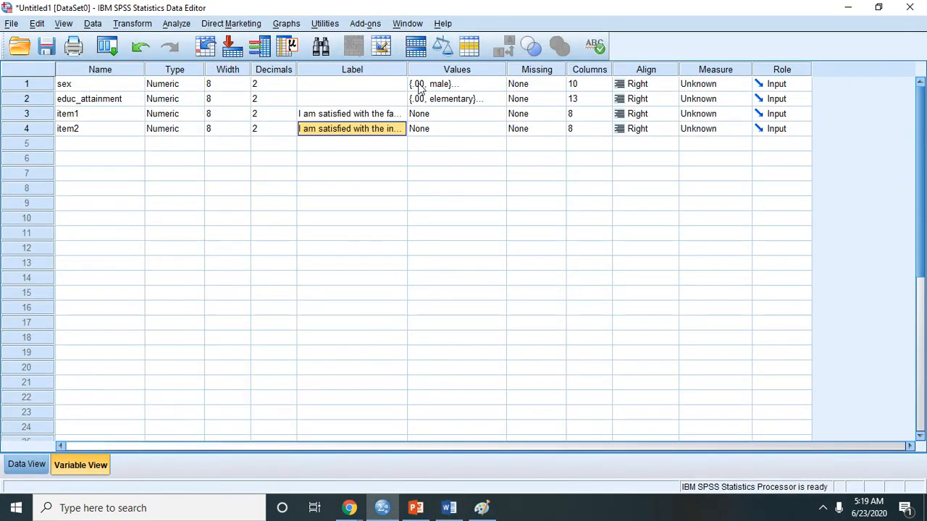
left_click_drag(407, 75, 418, 71)
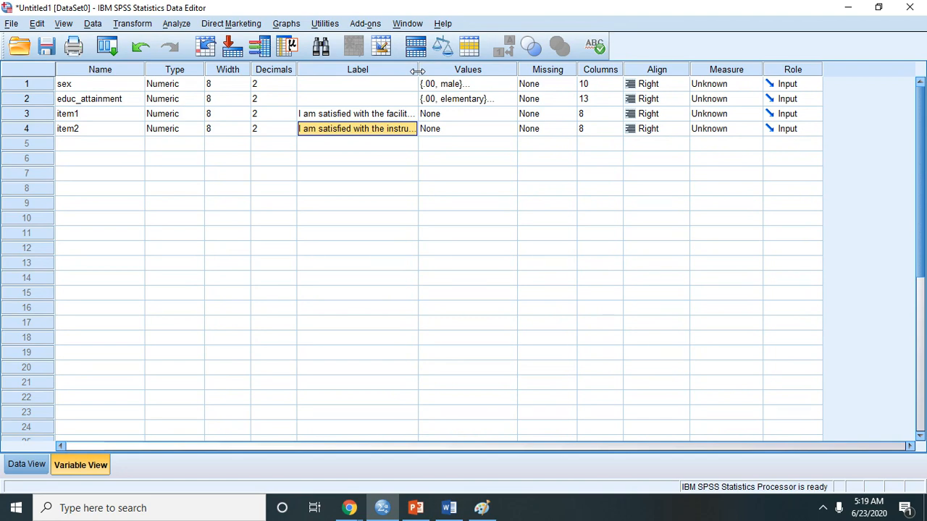
left_click(462, 116)
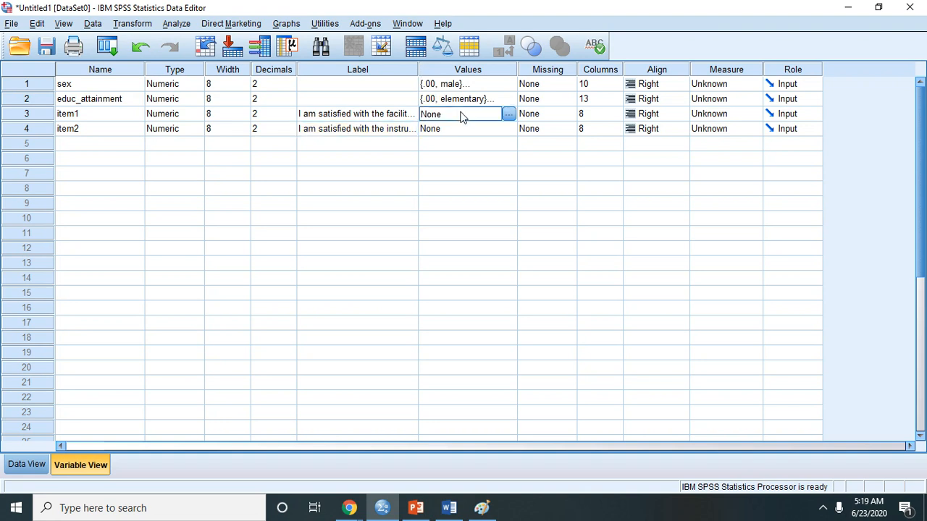
left_click(441, 129)
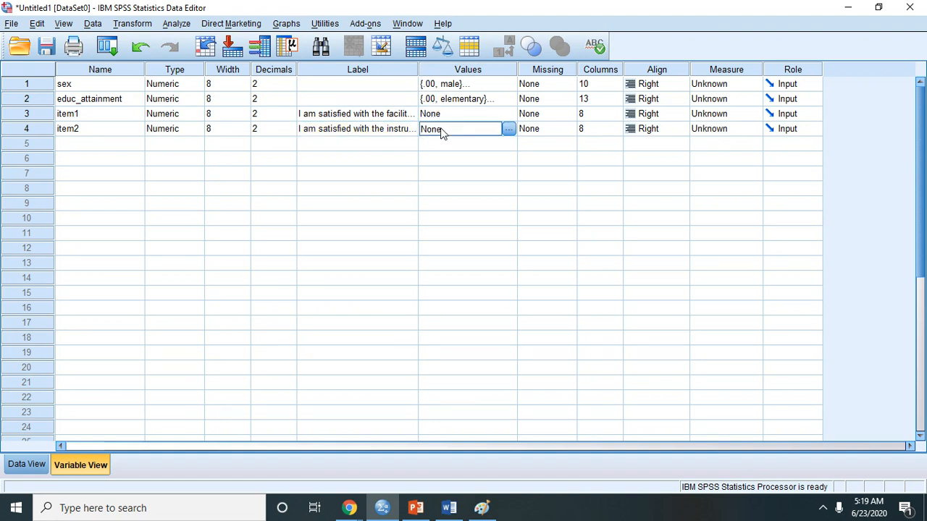
- In the data sheet, enter the first respondent's ratings: 5 for item1 and 1 for item2
left_click(25, 470)
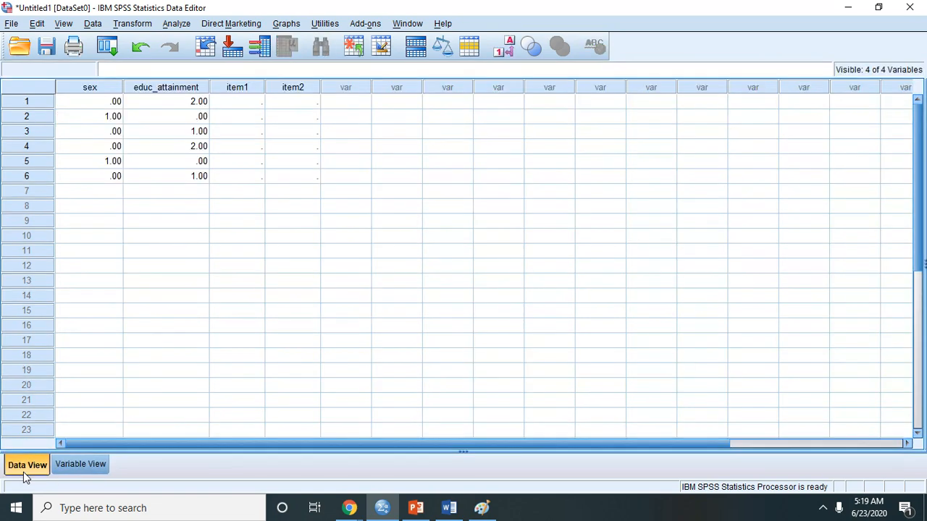
left_click(228, 107)
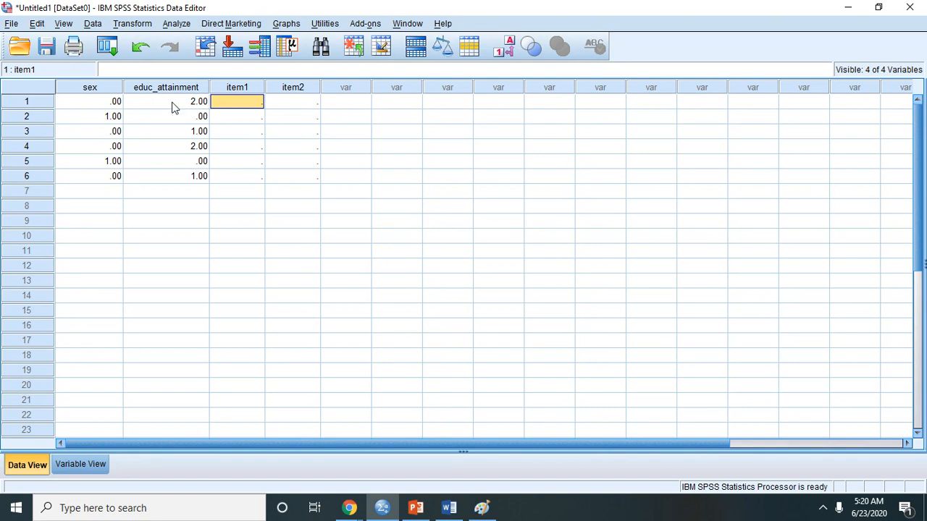
left_click(51, 105)
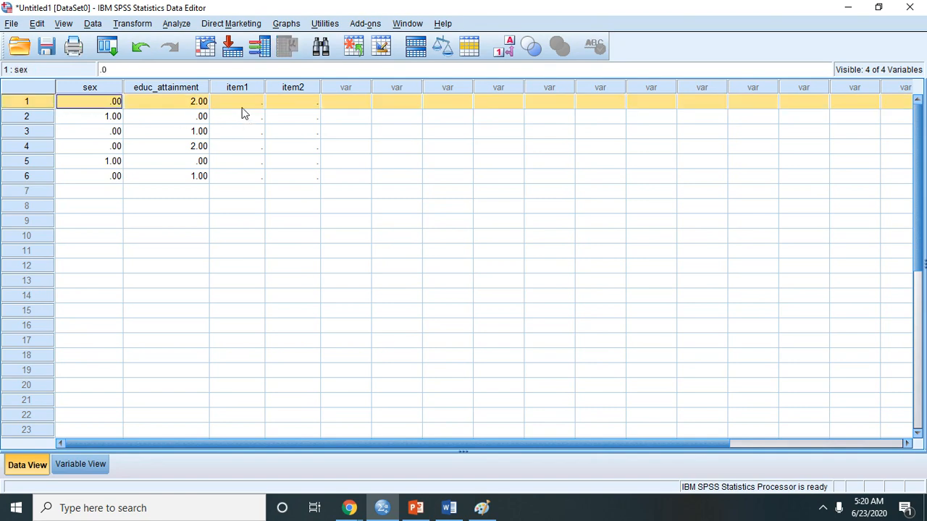
left_click(243, 107)
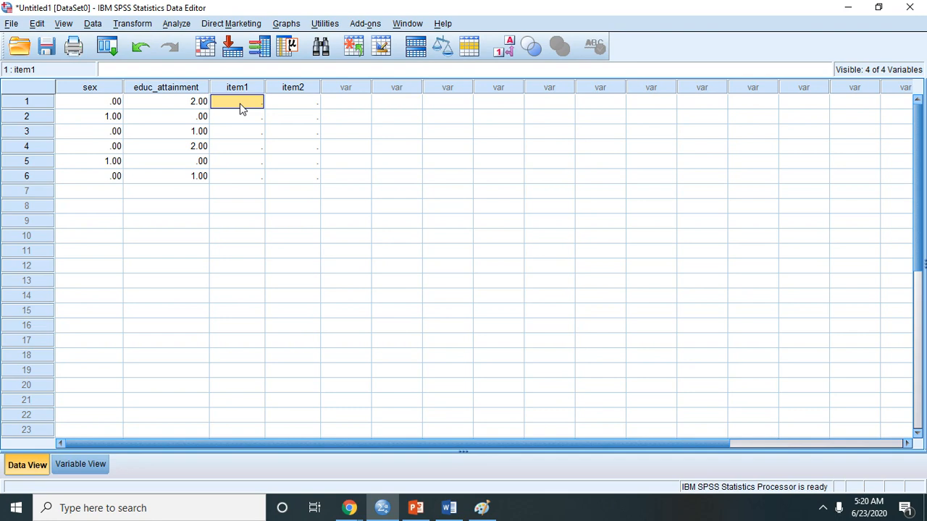
type("5")
key("Tab")
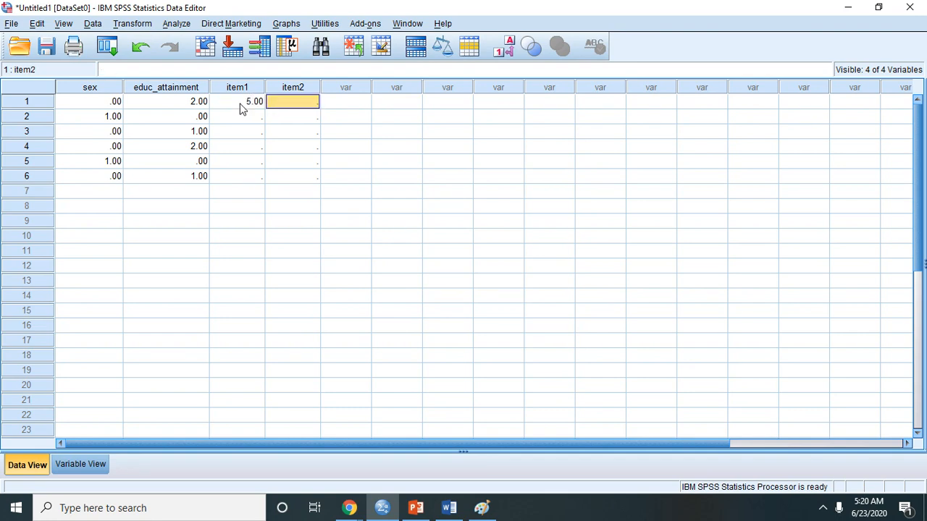
type("1")
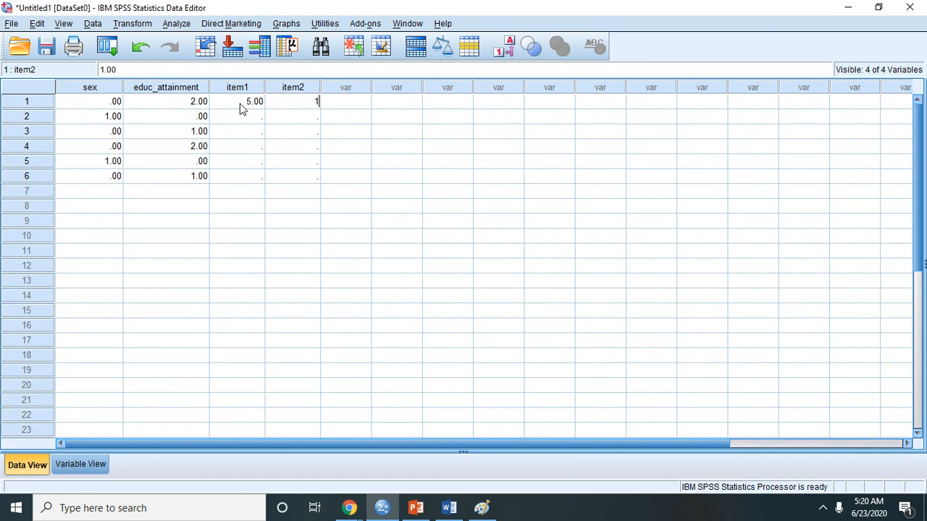
key("Return")
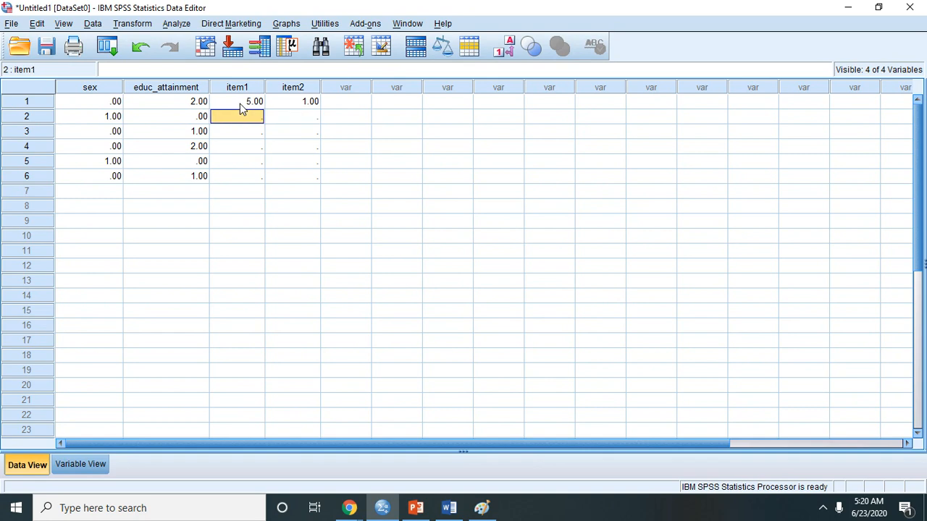
- Enter the second respondent's ratings: 4 for item1 and 2 for item2
type("4")
key("Tab")
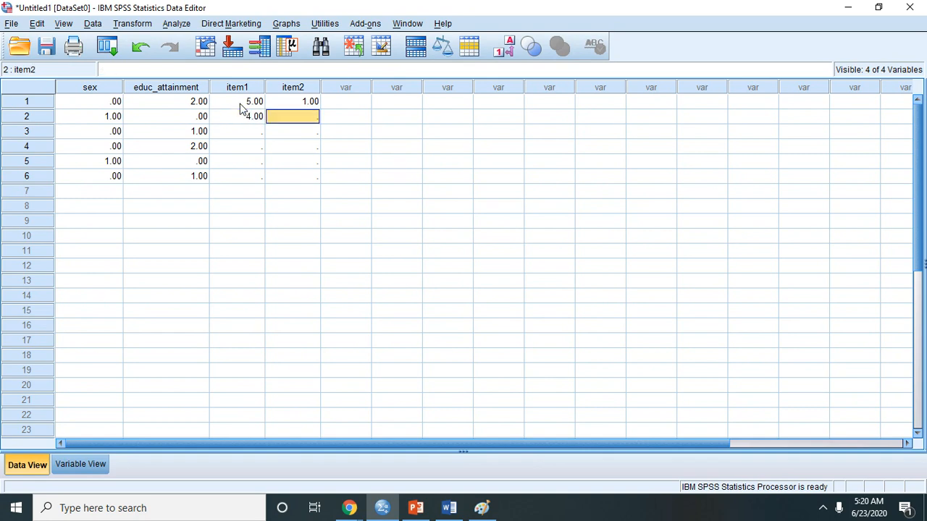
type("2")
key("Return")
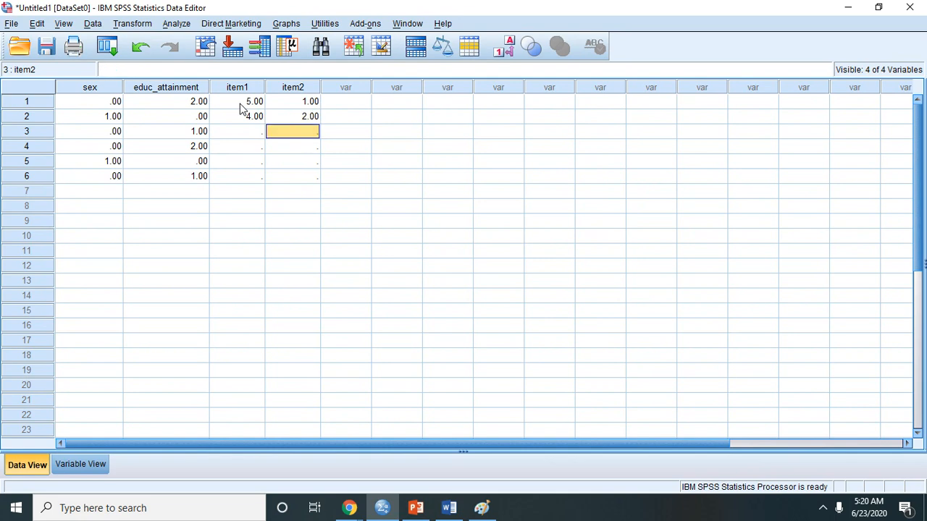
- Enter the third respondent's ratings: 5 for item1 and 1 for item2
key("Left")
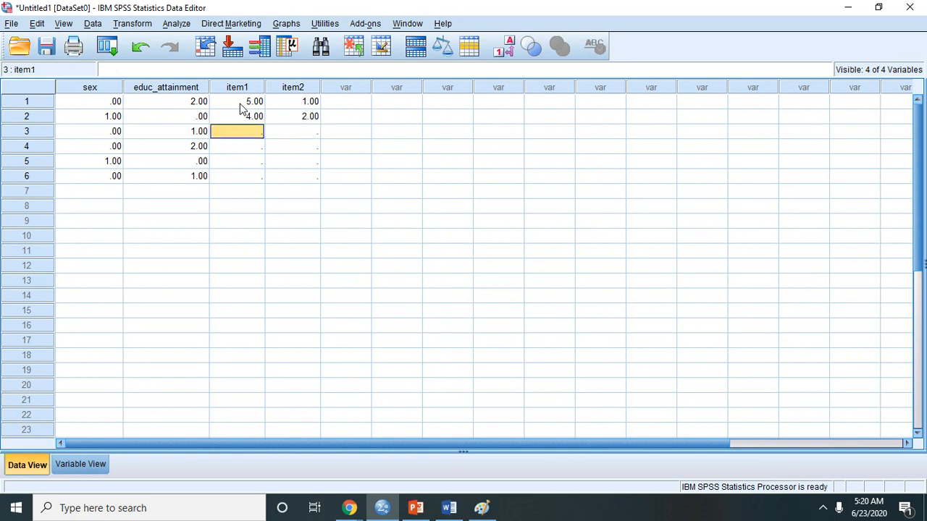
type("5")
key("Tab")
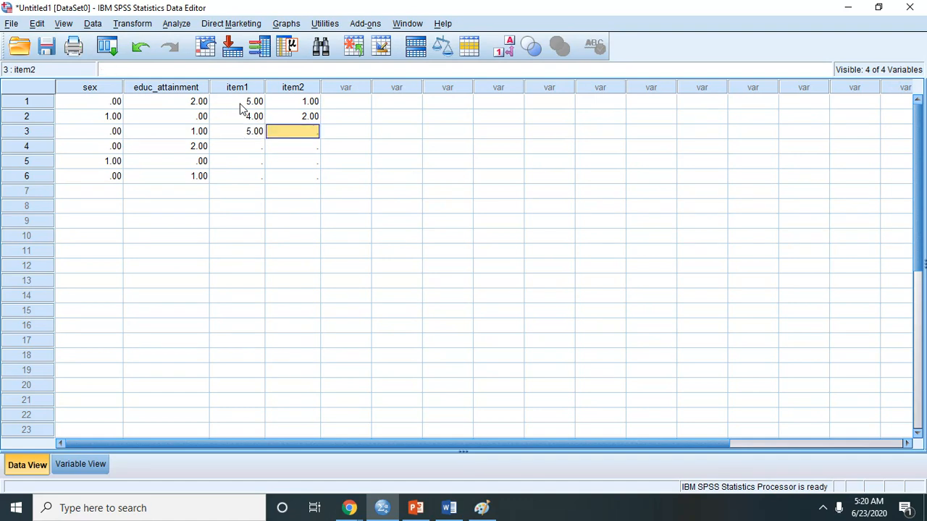
type("1")
key("Return")
- Enter the fourth respondent's ratings: 5 for item1 and 1 for item2
key("Left")
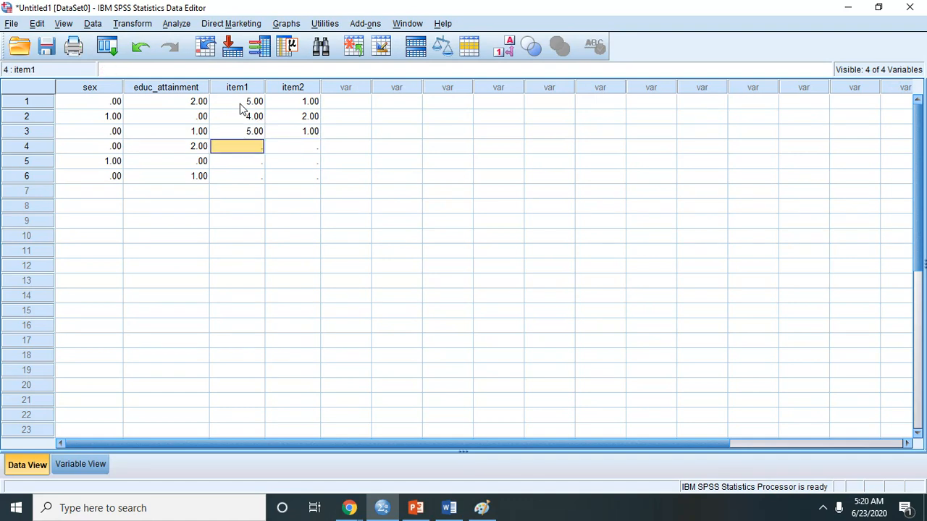
type("5")
key("Tab")
type("1")
key("Return")
- Enter the fifth respondent's ratings: 4 for item1 and 1 for item2
key("Left")
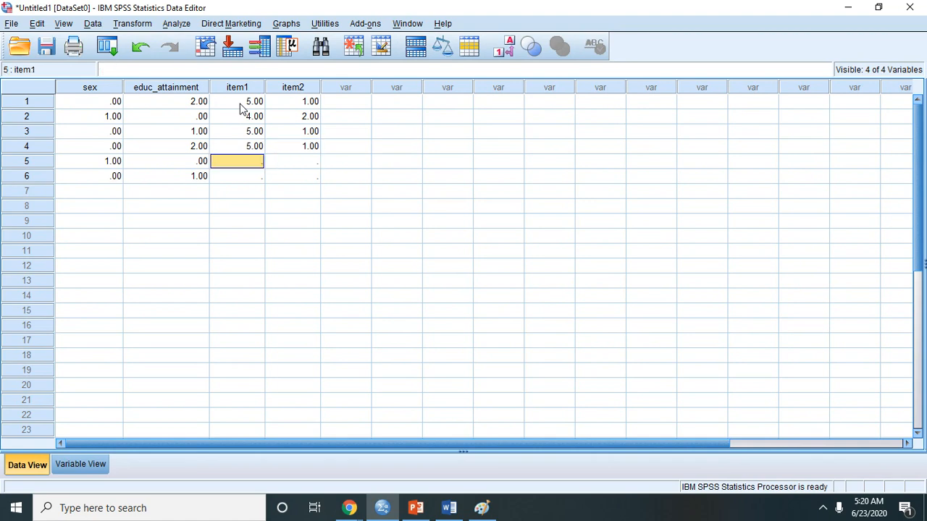
type("4")
key("Tab")
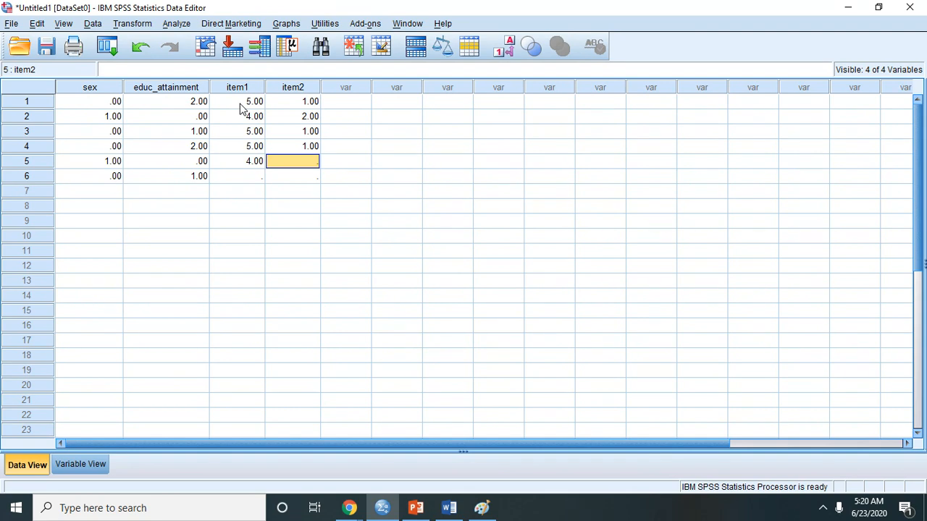
type("1")
key("Return")
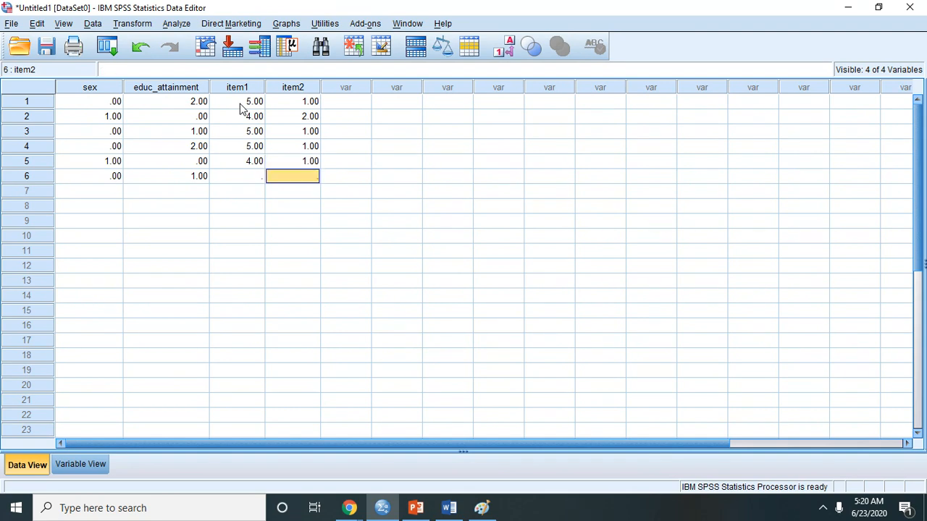
- Enter the sixth respondent's ratings: 5 for item1 and 2 for item2
key("Left")
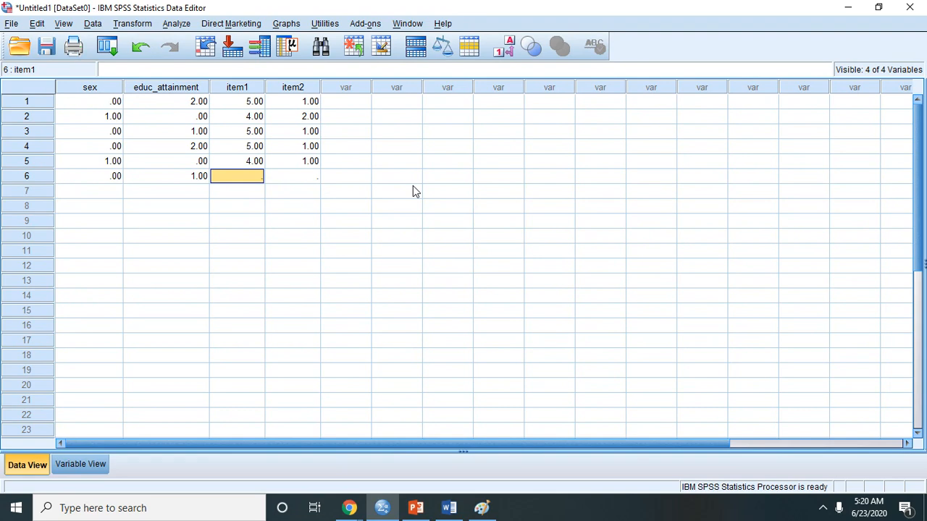
type("5")
key("Tab")
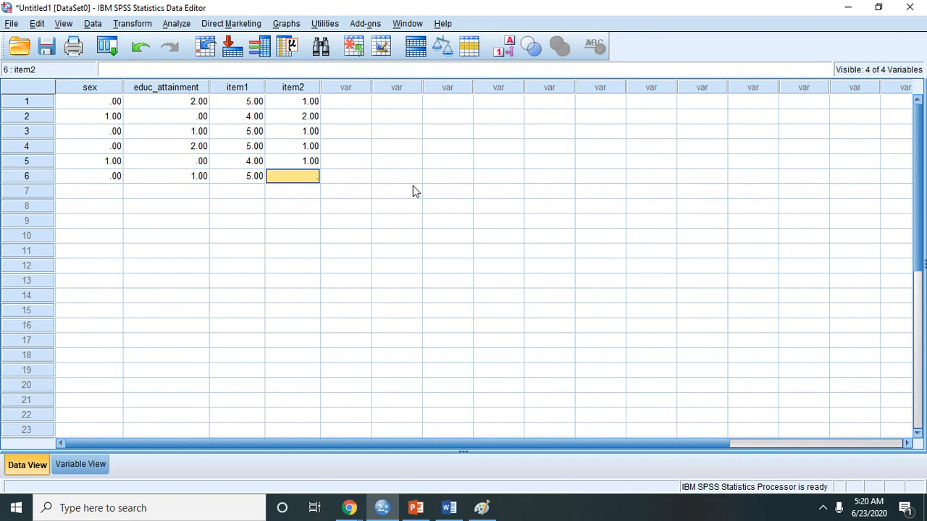
type("2")
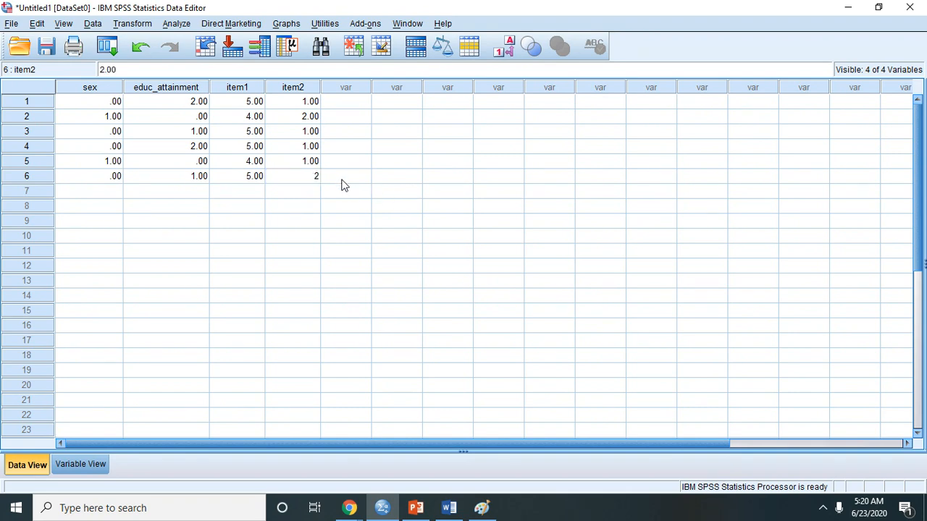
left_click(306, 190)
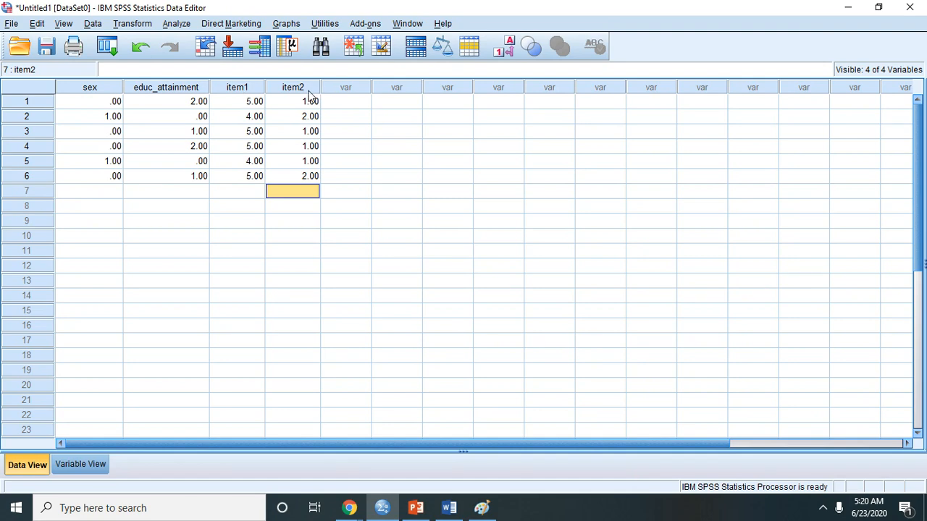
- Start a Compute Variable calculation, keep the item columns in view, and name the target variable overall_satisfaction
mouse_move(310, 96)
left_click(144, 26)
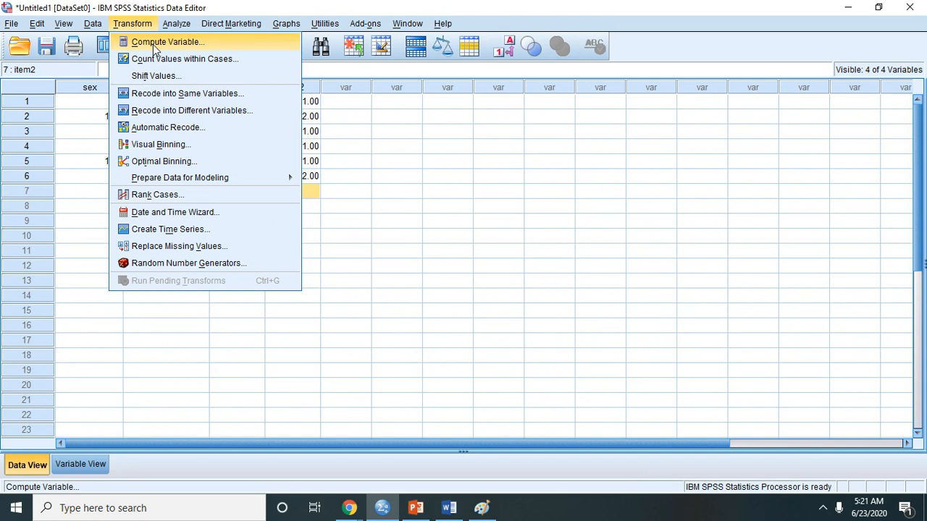
left_click(154, 47)
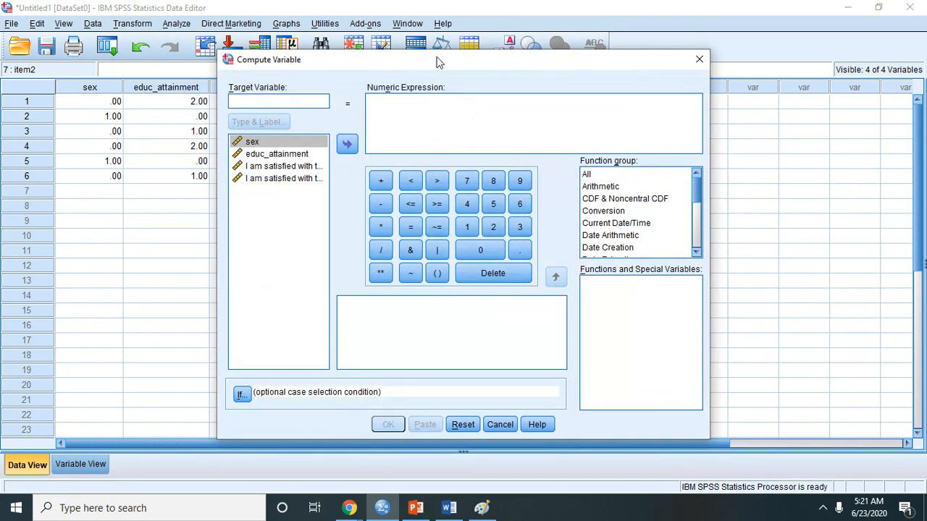
left_click_drag(471, 60, 610, 57)
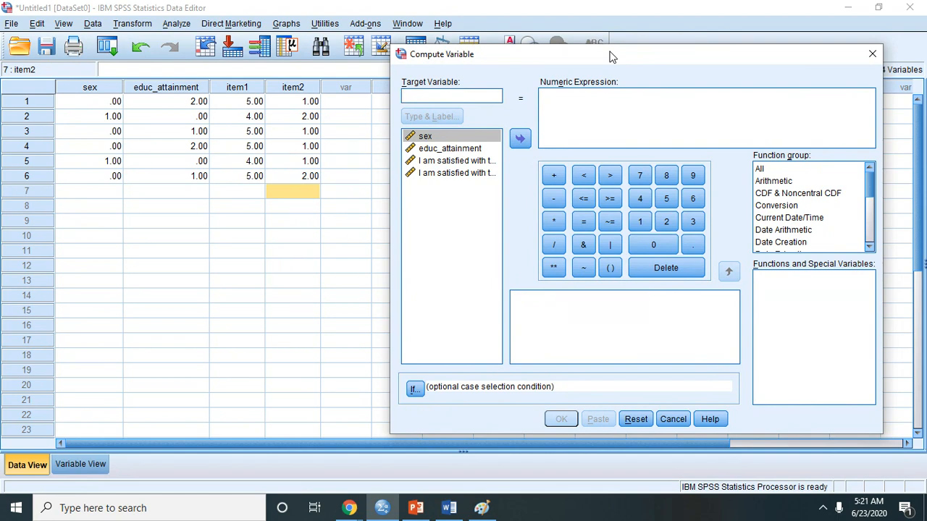
type("overall")
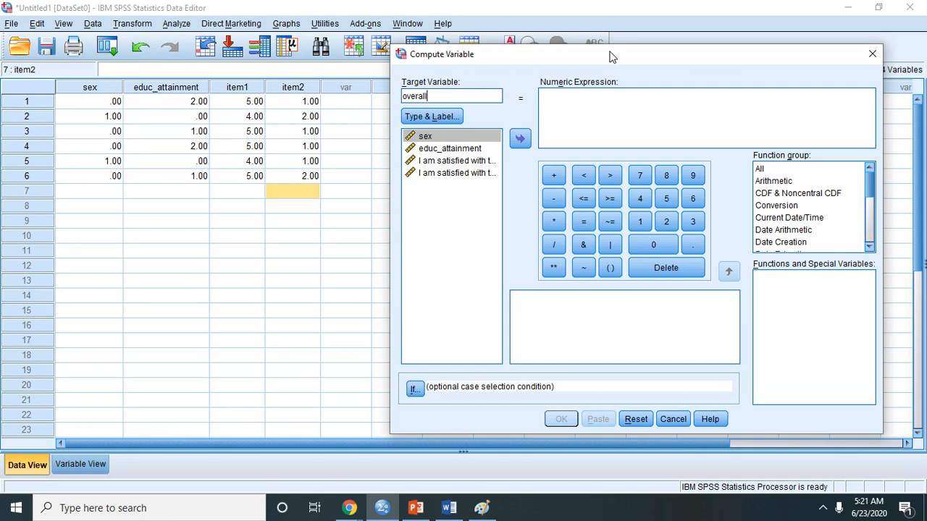
type("_satisfaction")
- Compute the target variable with the expression mean(item1,item2), and return from the output log to the data sheet
left_click(585, 107)
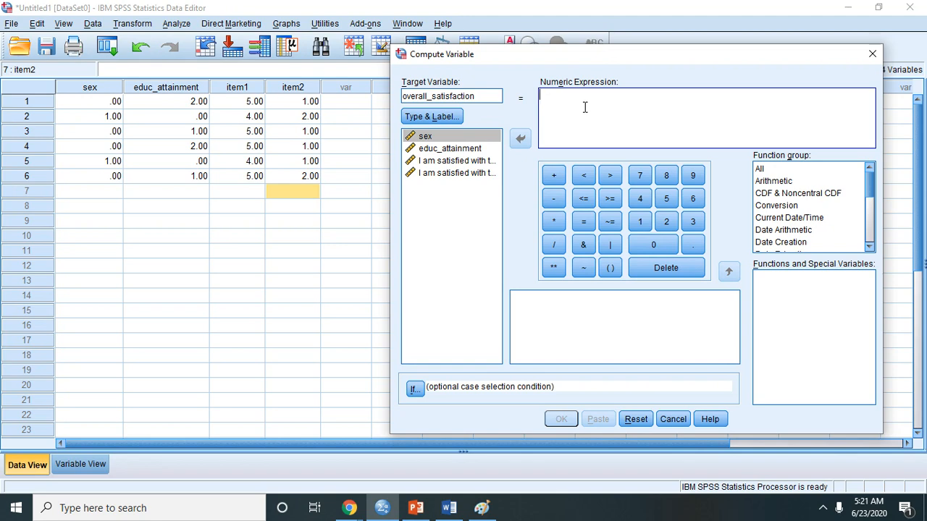
type("mean(")
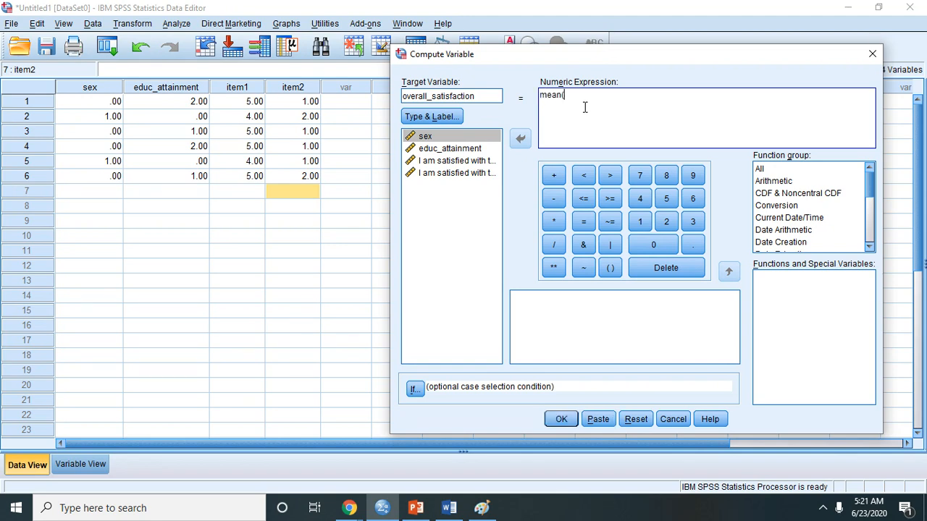
double_click(463, 161)
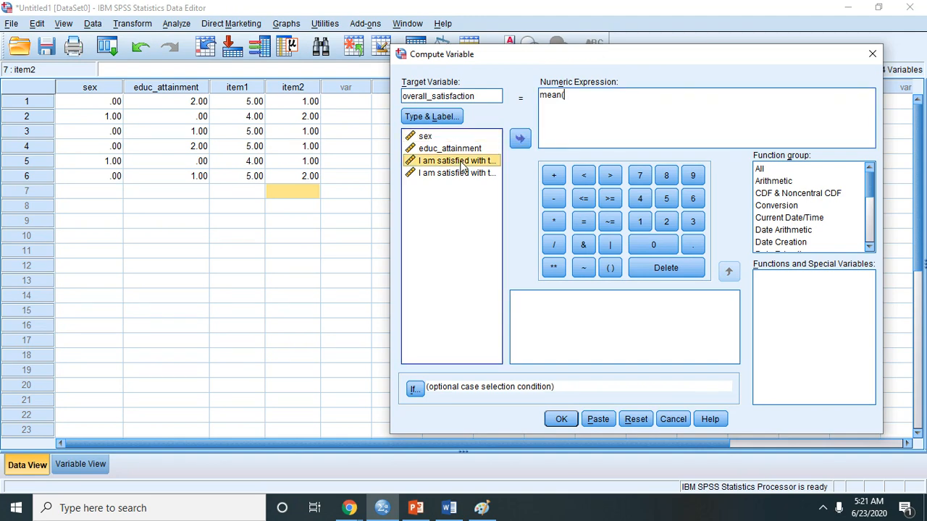
left_click(439, 174)
double_click(439, 175)
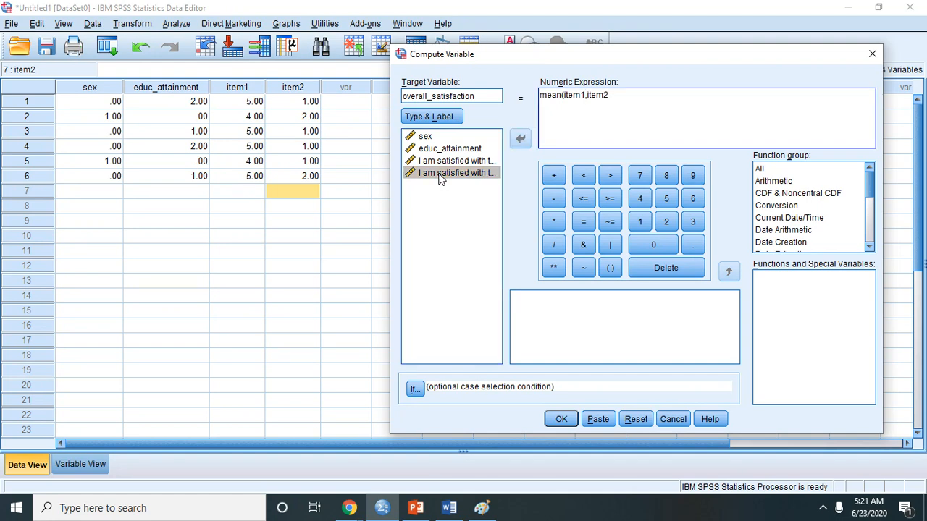
type(")")
left_click(562, 421)
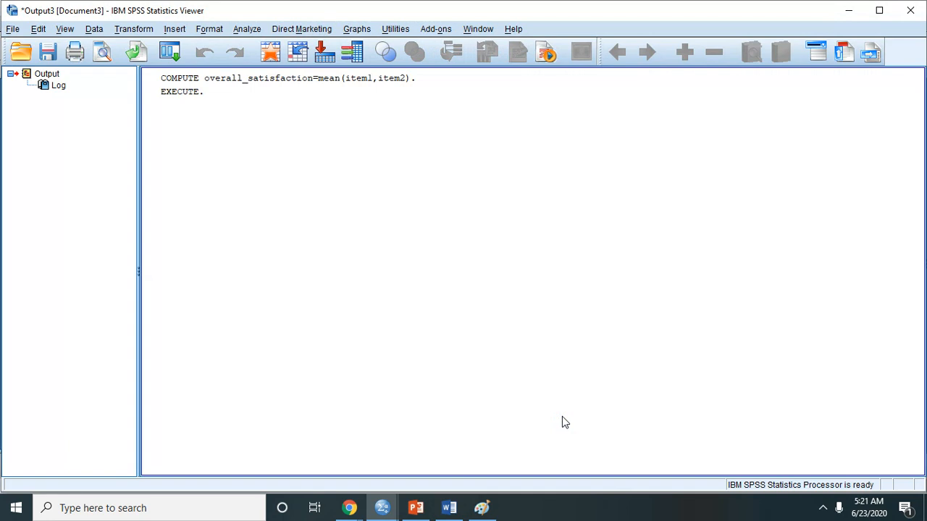
left_click(848, 10)
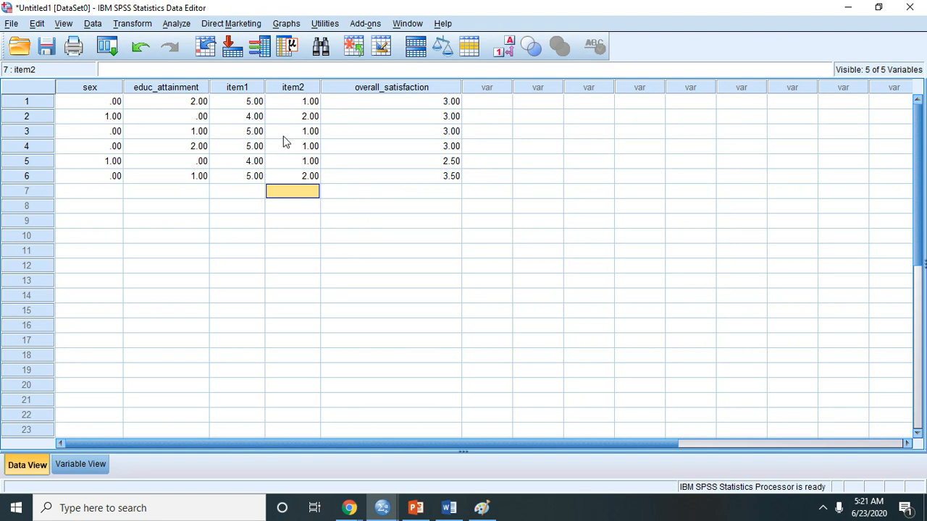
- Look at the first respondent's row and narrow the overall_satisfaction column slightly
left_click(36, 102)
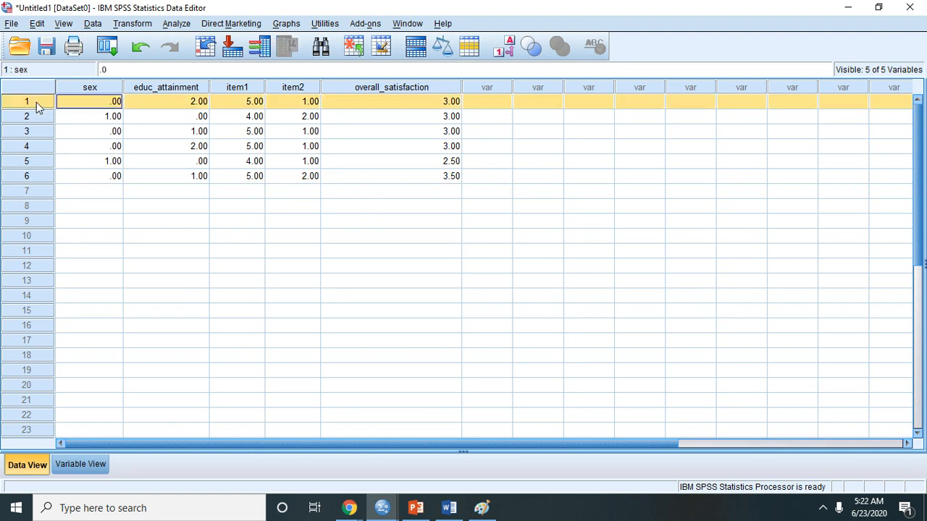
left_click(362, 210)
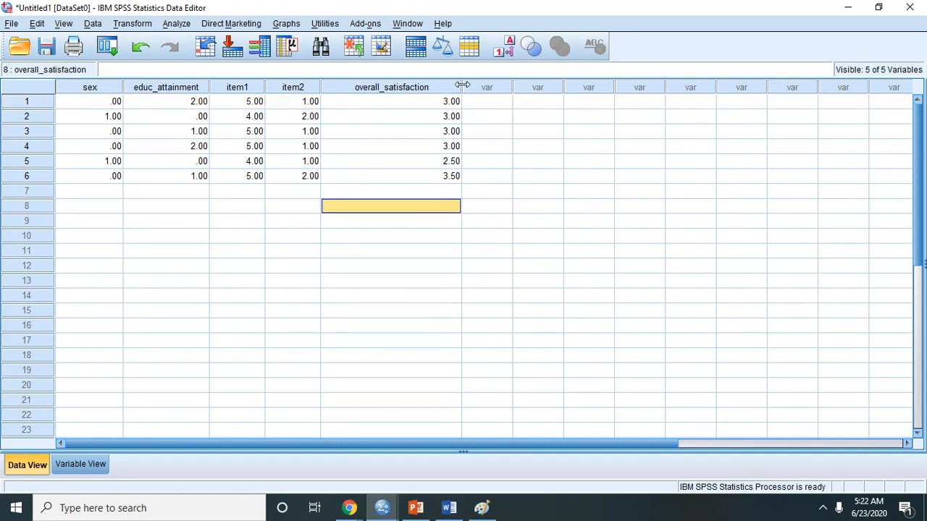
left_click_drag(463, 84, 436, 85)
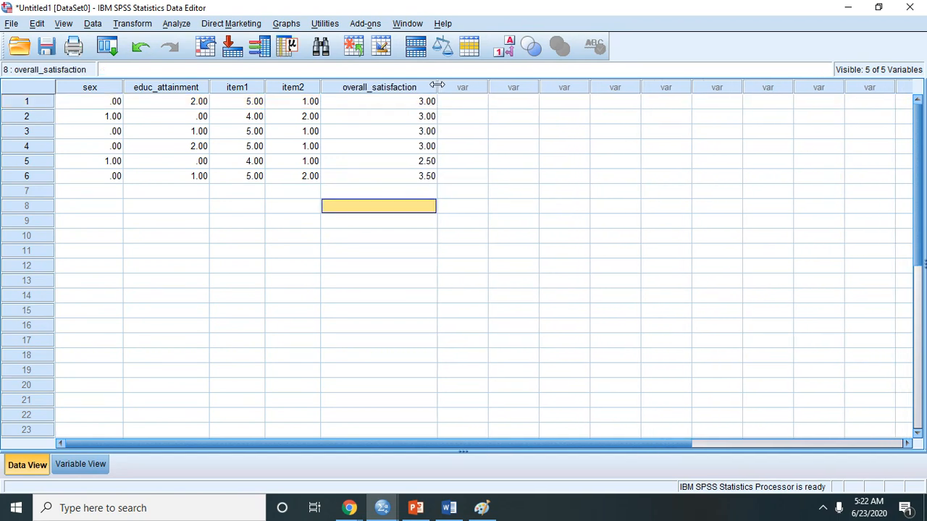
- Check the computed overall_satisfaction scores of the first five respondents one by one
left_click(364, 108)
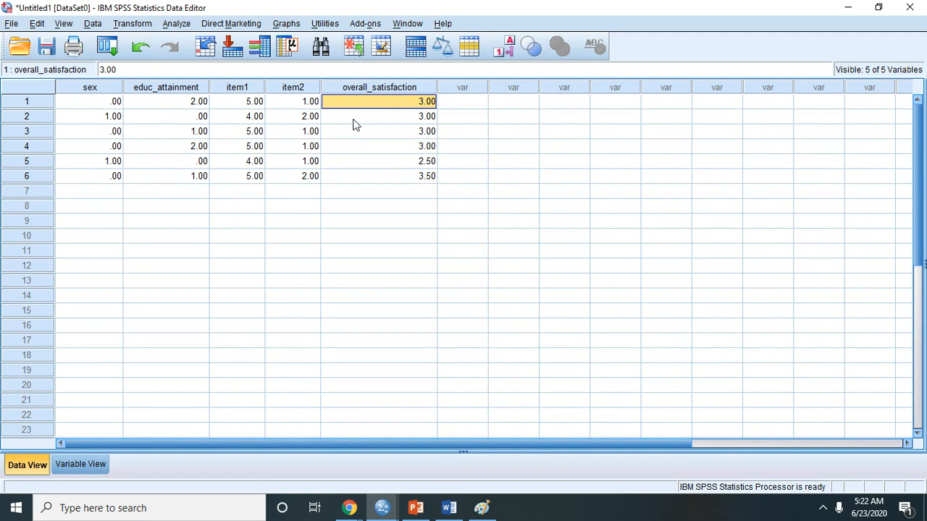
left_click(353, 120)
left_click(351, 136)
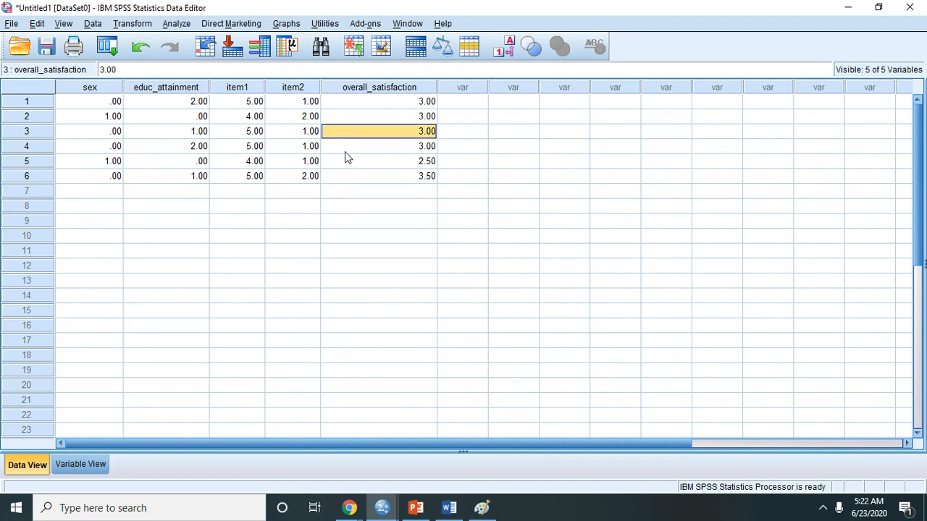
left_click(345, 152)
left_click(343, 161)
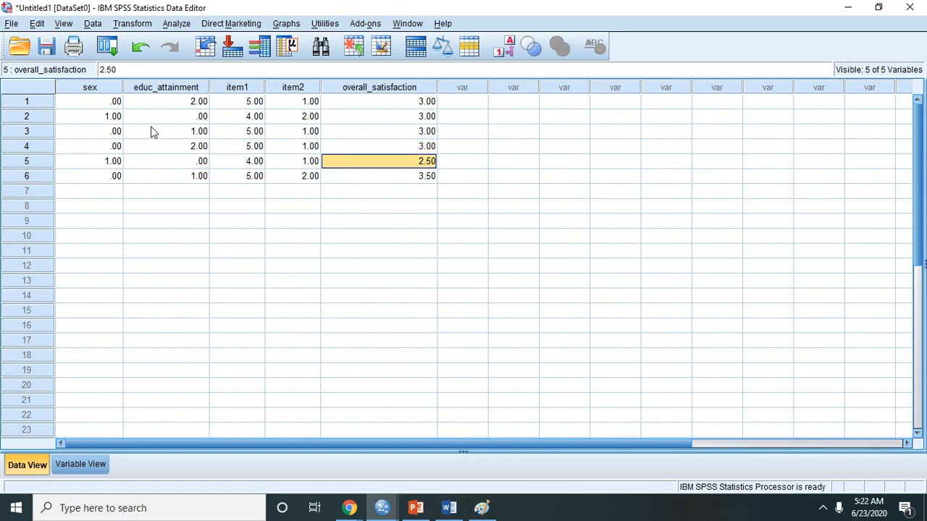
left_click(361, 514)
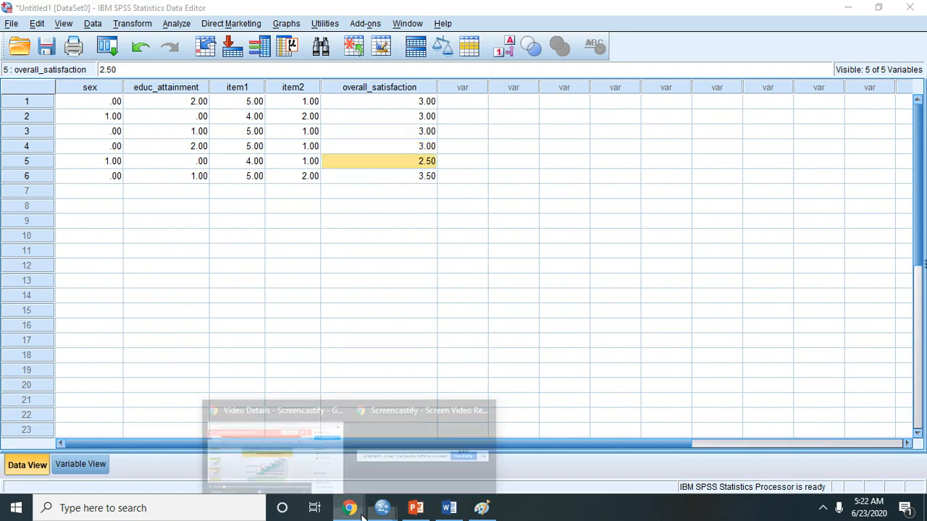